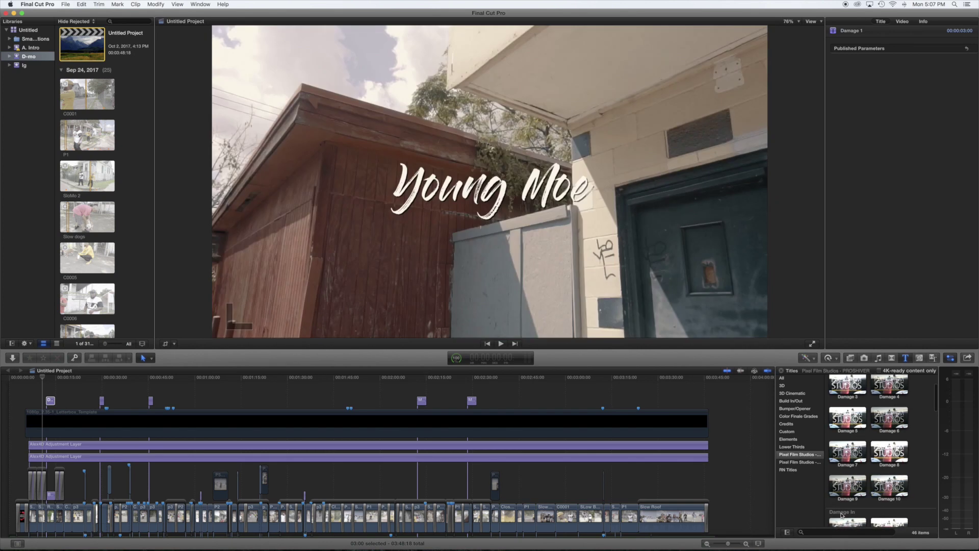
Skim the Pixel Film Studios Damage titles and select the title clip at the timeline start
scroll(851, 449, "up", 2)
scroll(853, 406, "up", 1)
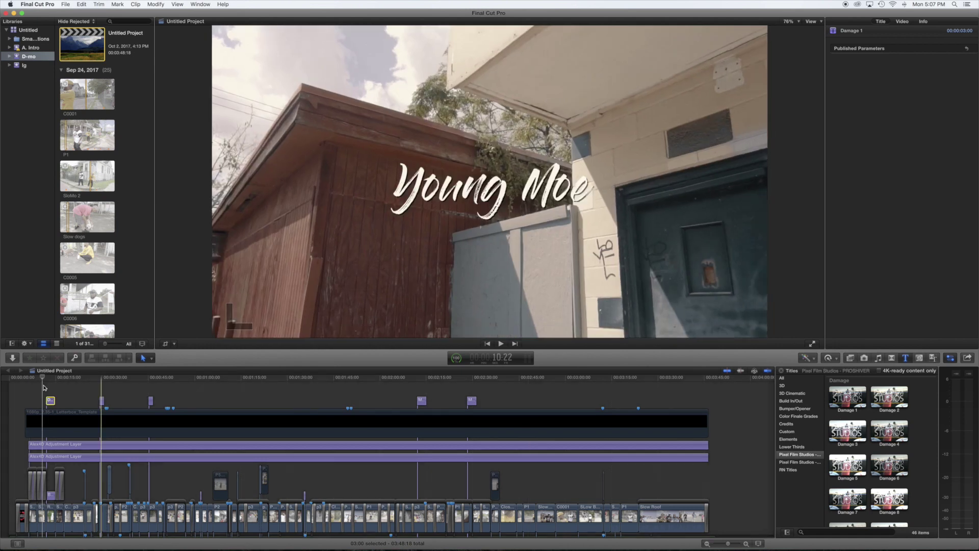
left_click(50, 400)
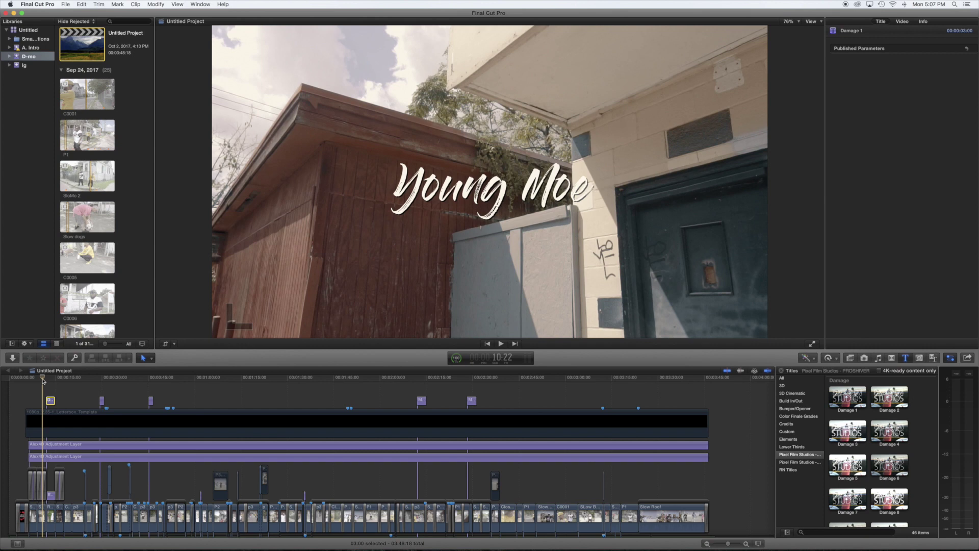
Scrub and play the footage to locate the cut at 27:19
left_click_drag(42, 379, 93, 379)
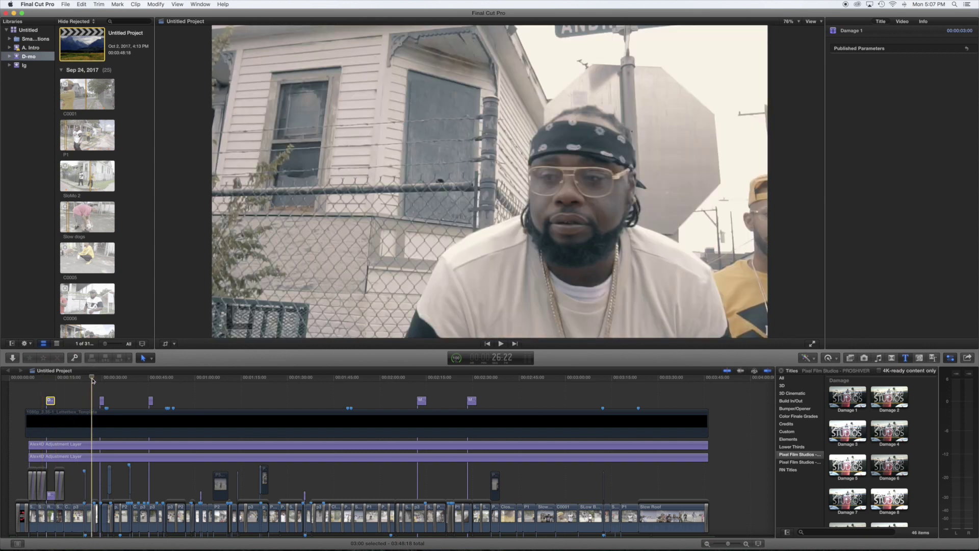
scroll(893, 475, "down", 3)
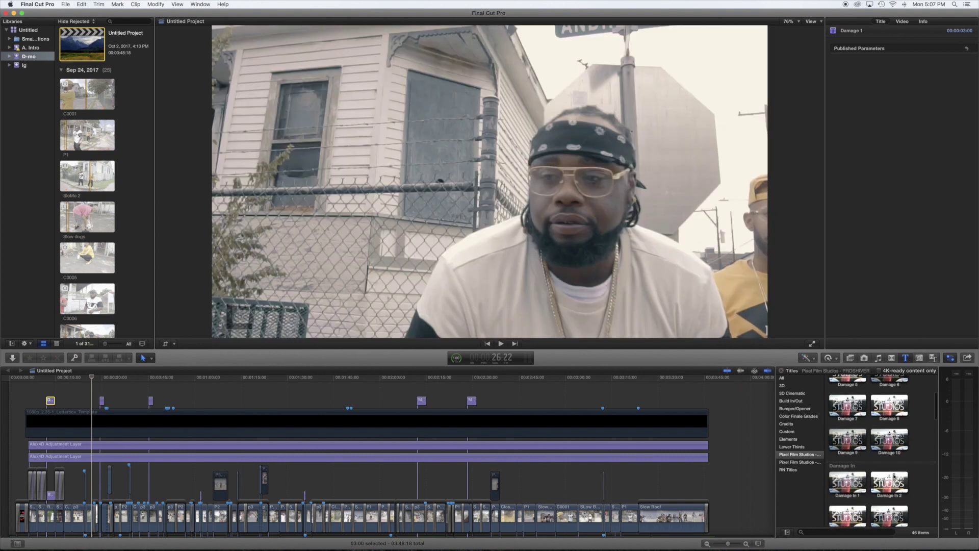
scroll(893, 475, "down", 1)
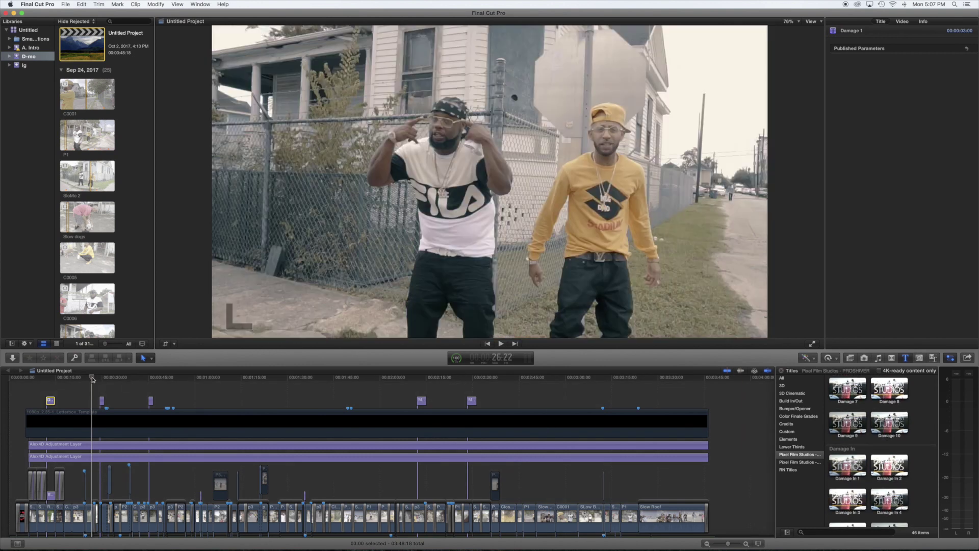
key("space")
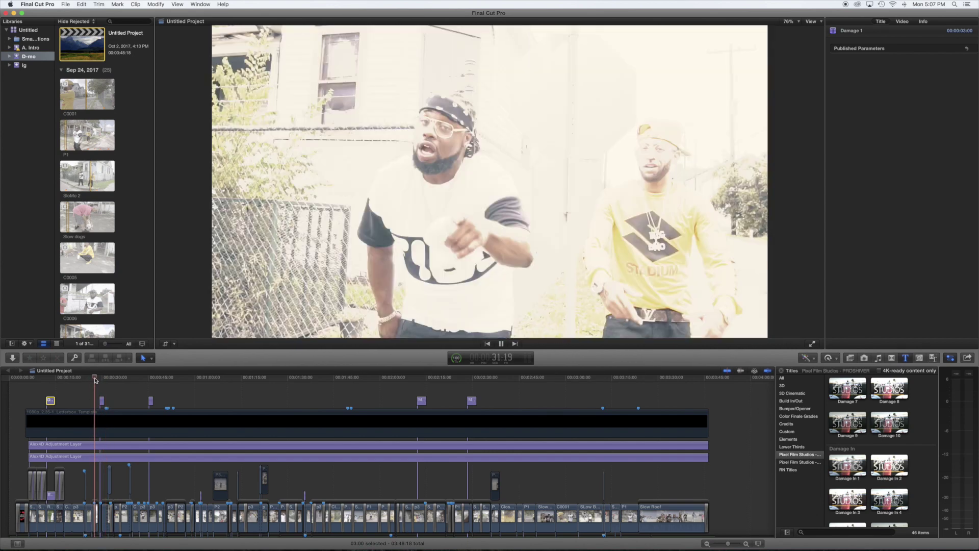
left_click(95, 380)
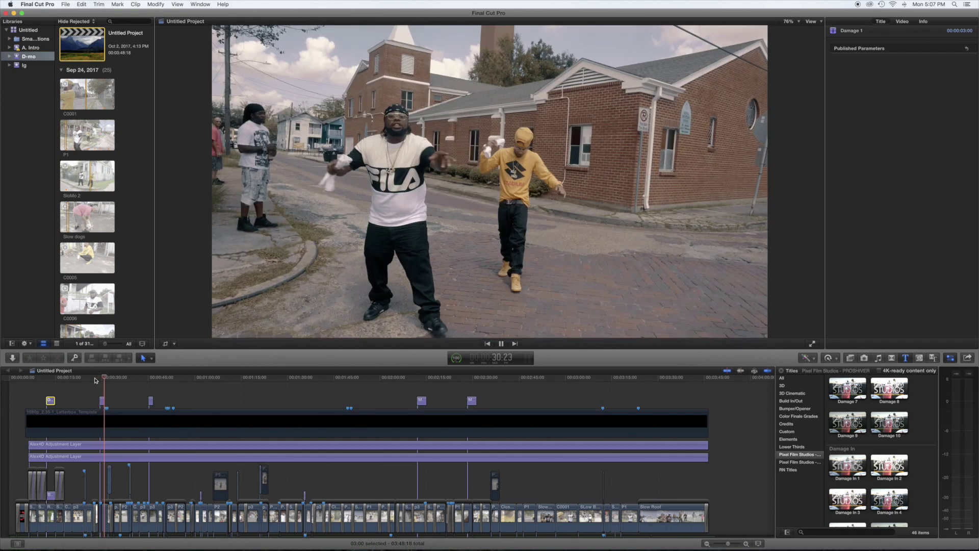
key("space")
left_click(95, 379)
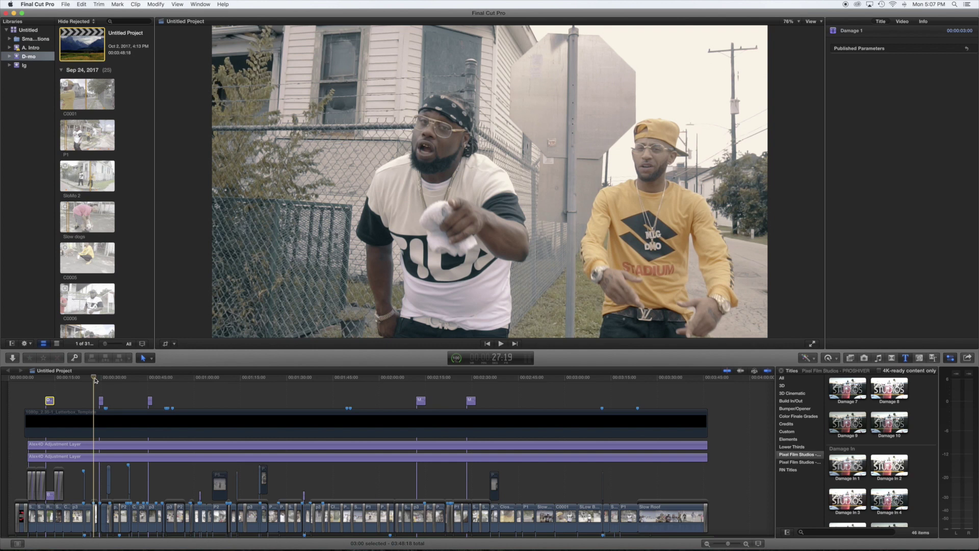
Scroll to the Damage In titles and place Damage In 6 at the 27:19 cut
scroll(913, 489, "down", 3)
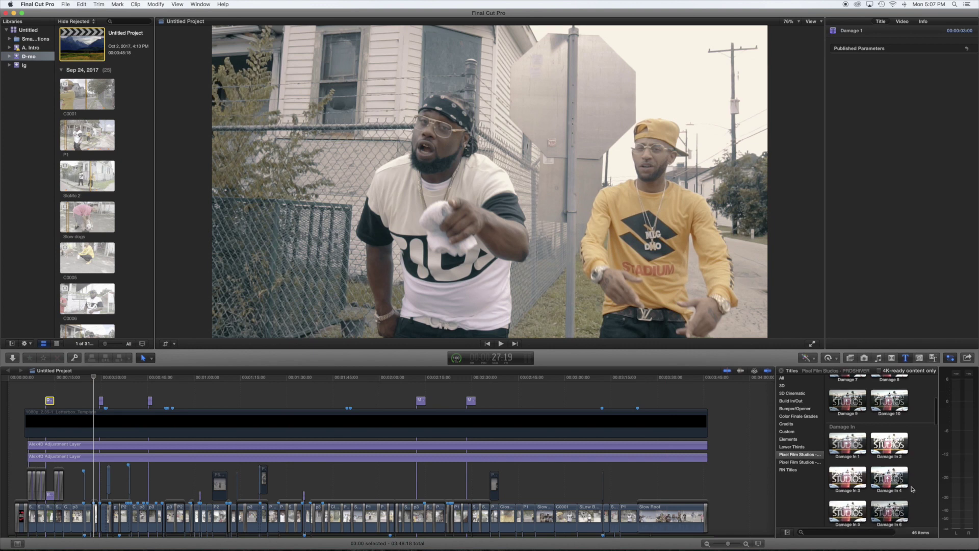
scroll(913, 481, "down", 2)
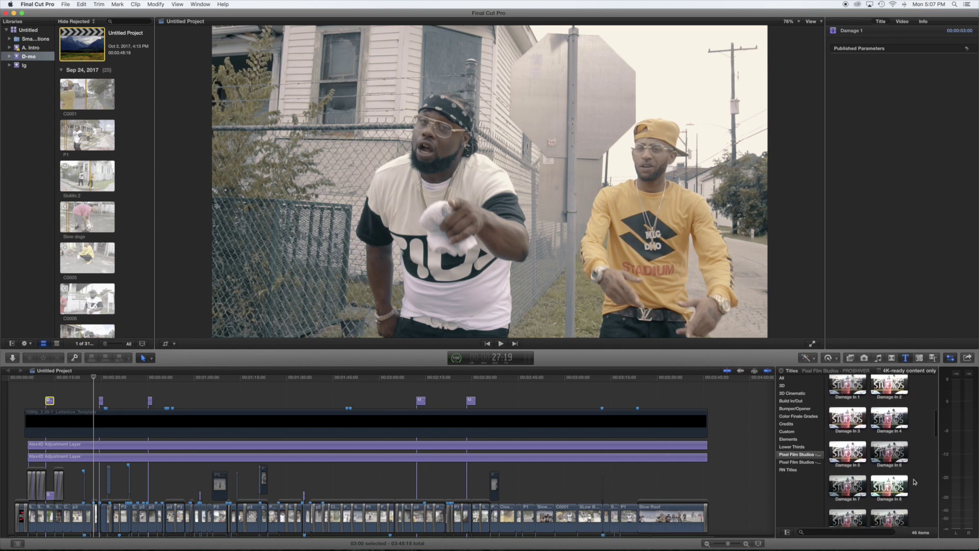
scroll(870, 449, "down", 1)
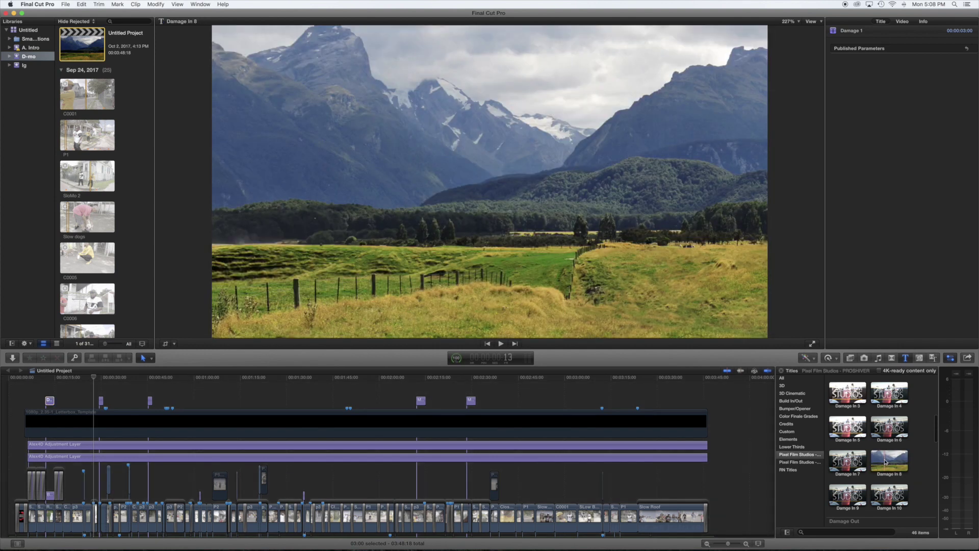
scroll(888, 462, "up", 1)
scroll(886, 463, "down", 1)
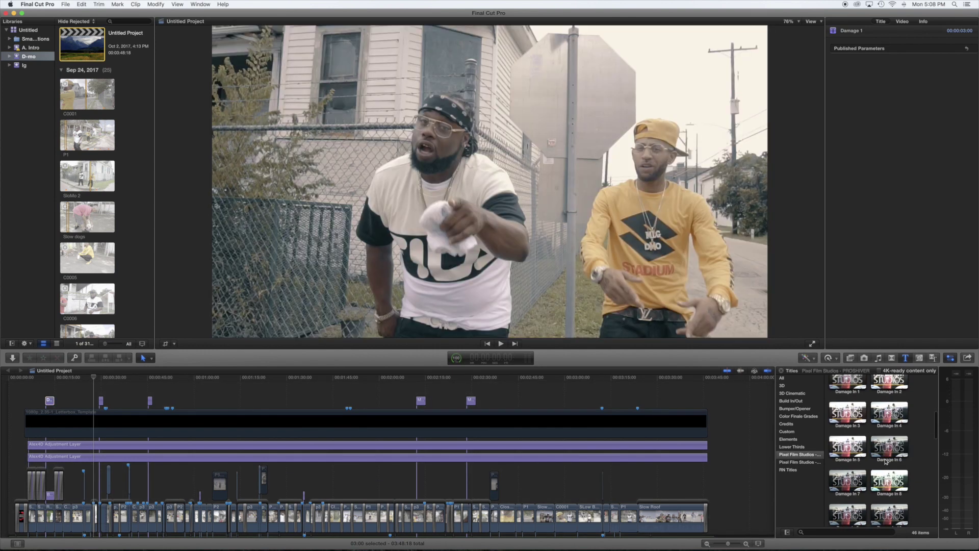
left_click_drag(887, 461, 101, 389)
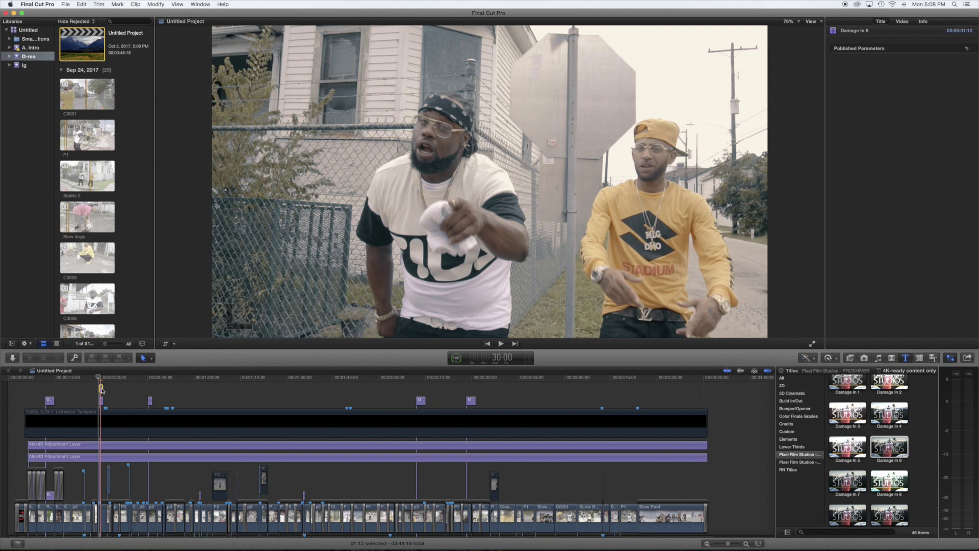
Delete the Damage In 6 title and move the playhead ahead to about 43:20
key("Delete")
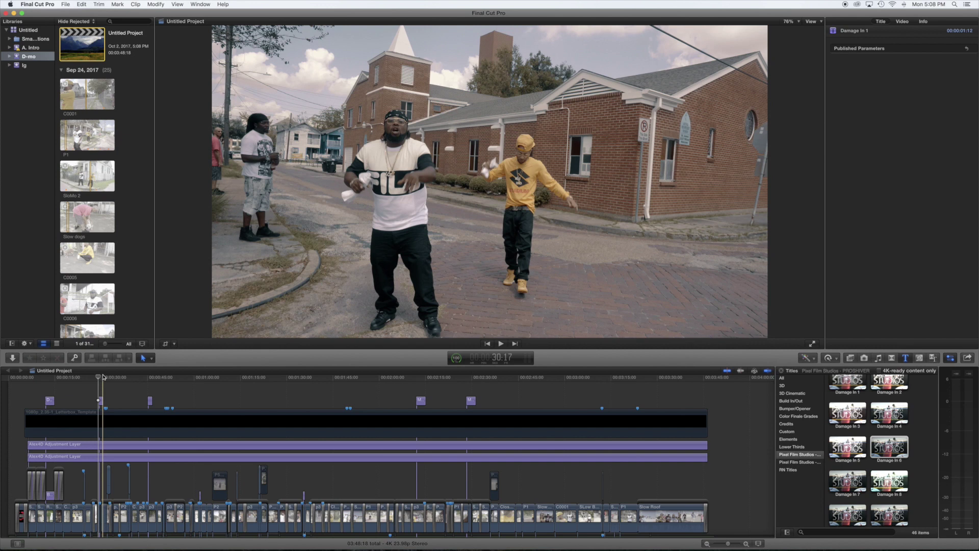
left_click_drag(103, 377, 147, 378)
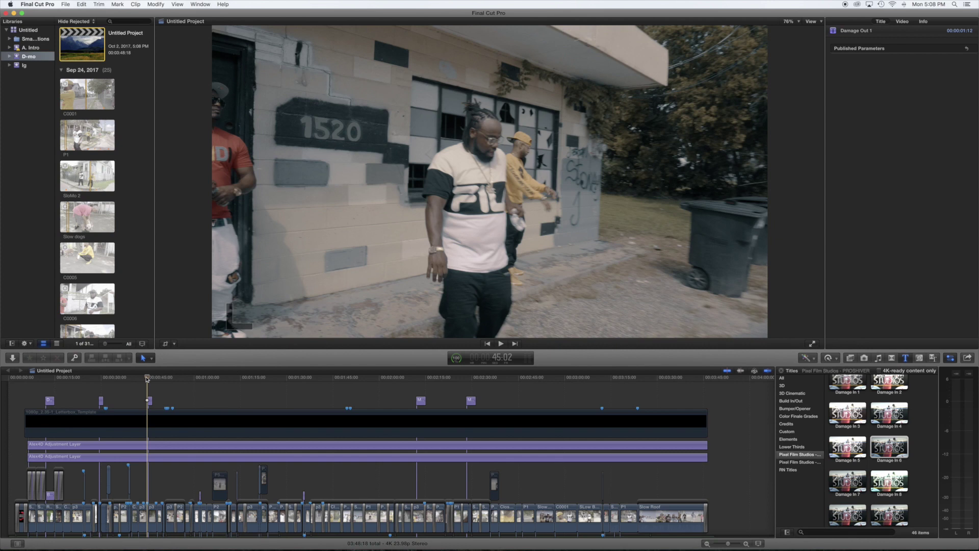
Scroll the Titles browser down to the Damage Out titles
scroll(861, 479, "down", 3)
scroll(861, 478, "down", 2)
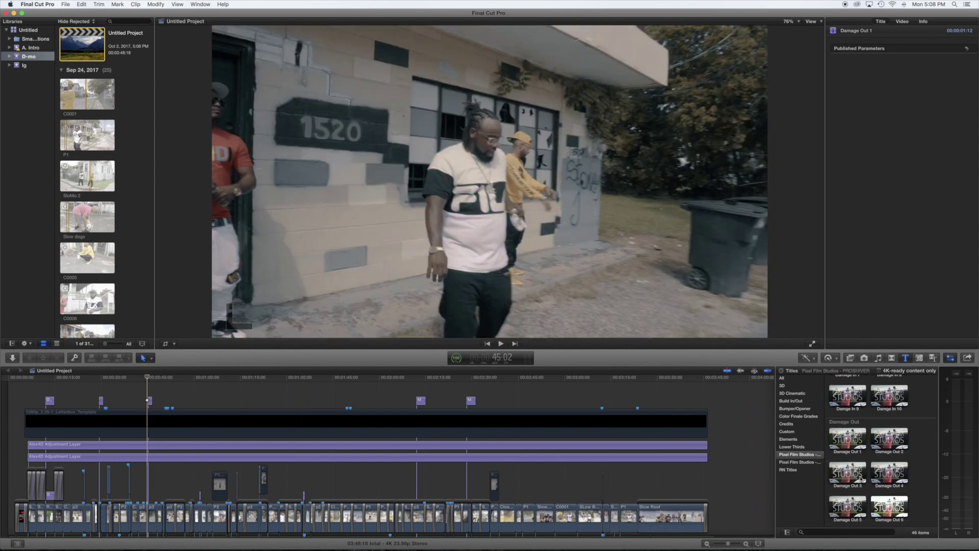
scroll(861, 478, "down", 1)
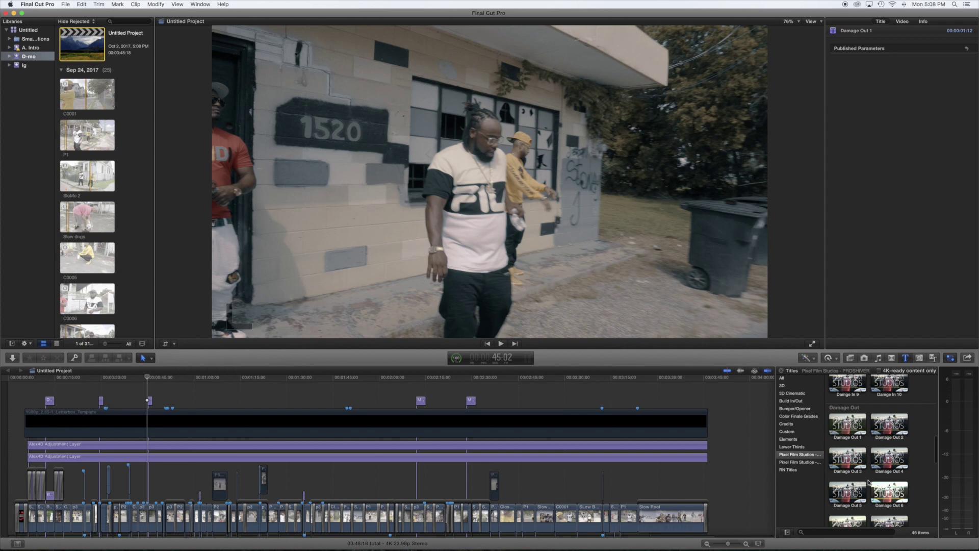
scroll(869, 482, "down", 1)
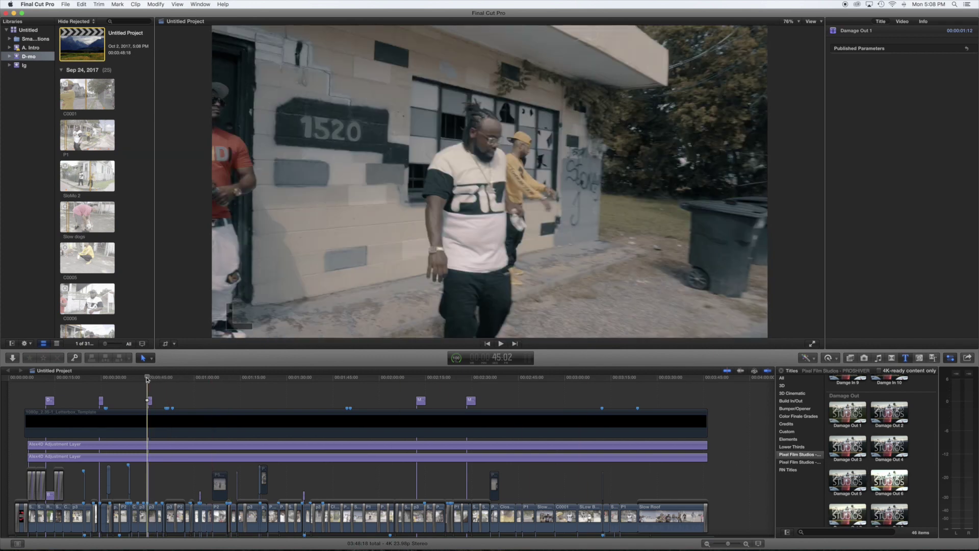
Play through the 45-second cut and inspect the existing Damage Out 1 title clip
left_click(145, 380)
key("space")
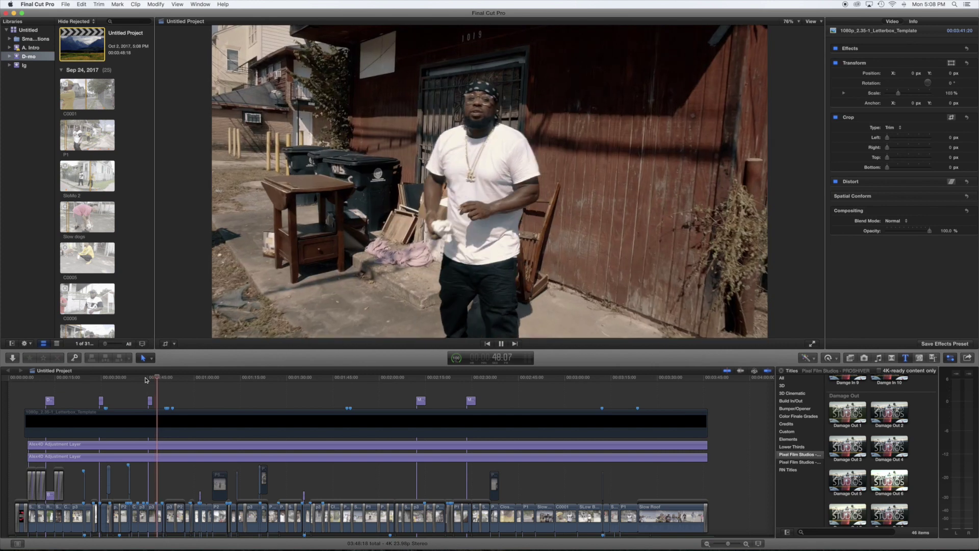
left_click(146, 379)
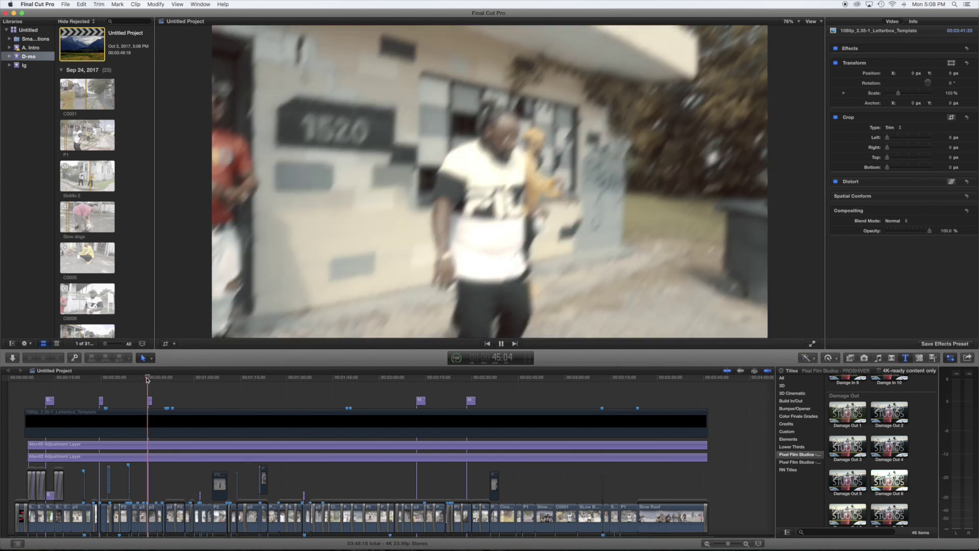
left_click(150, 400)
key("space")
left_click(150, 401)
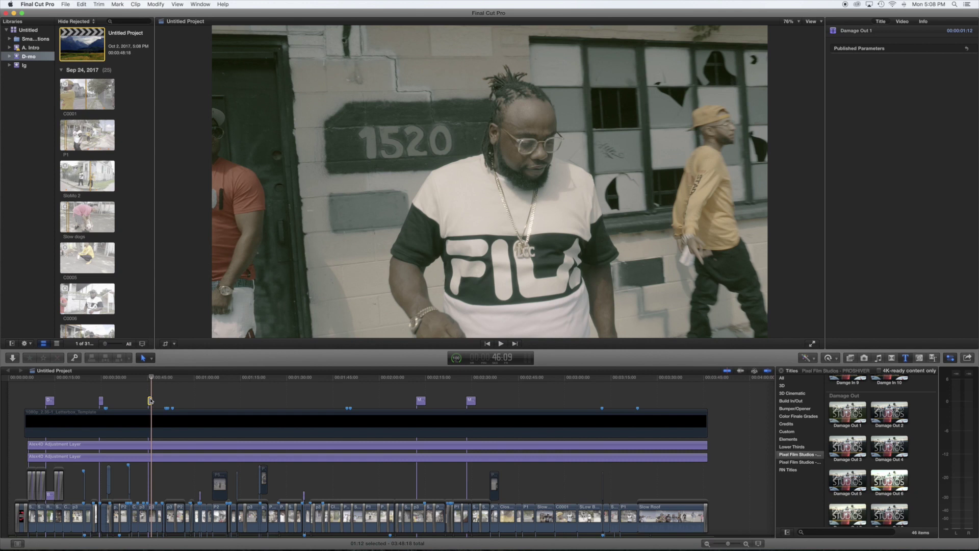
left_click(148, 422)
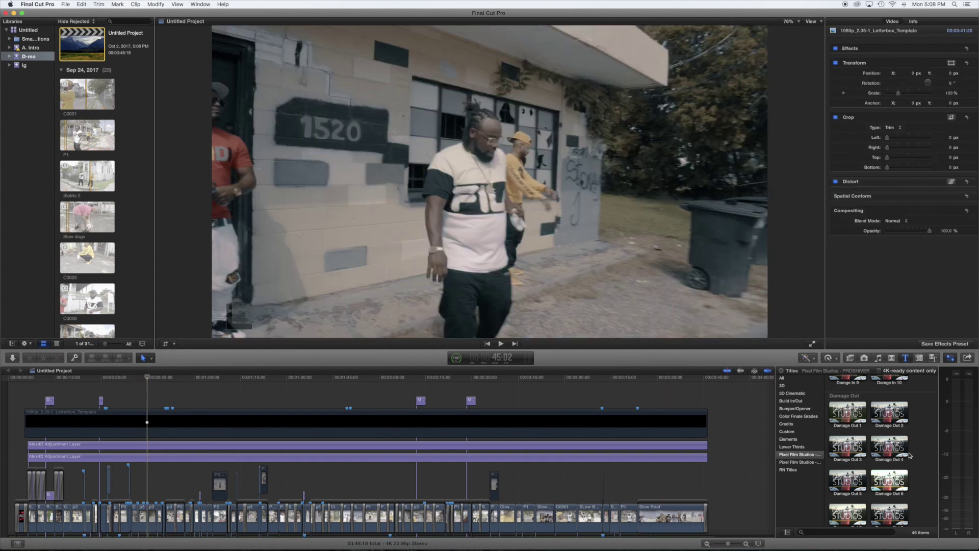
Place Damage Out 4 at the 45-second cut and park the playhead near 43:20
left_click_drag(909, 462, 147, 398)
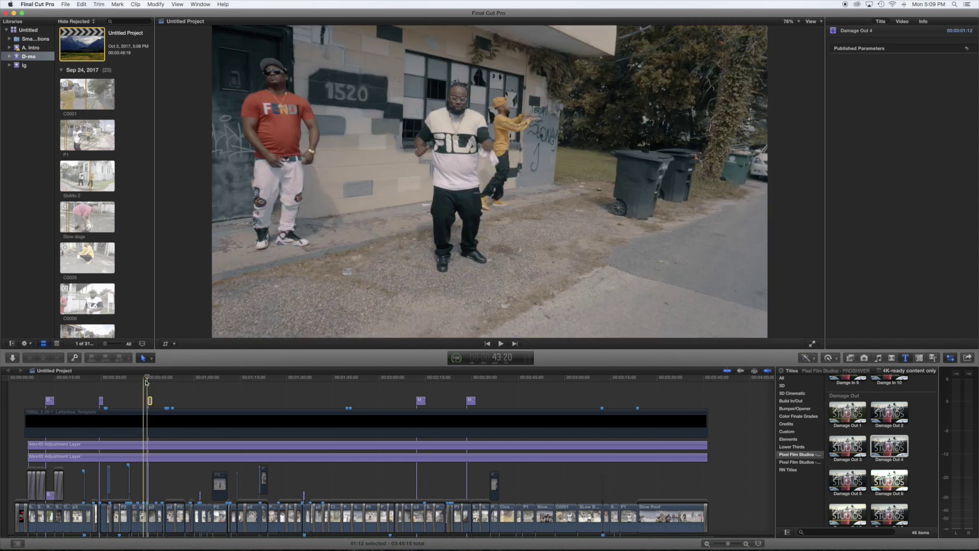
left_click(144, 381)
key("space")
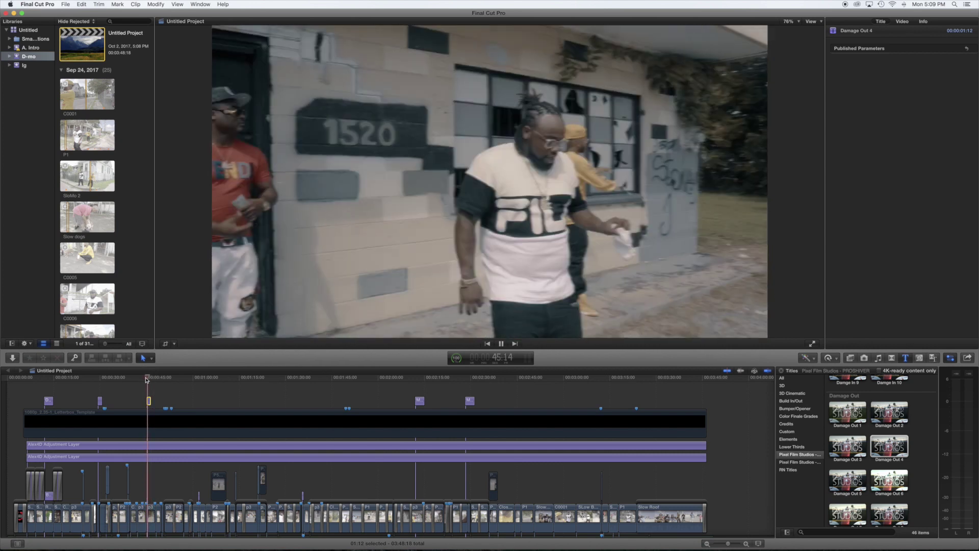
scroll(146, 380, "right", 1)
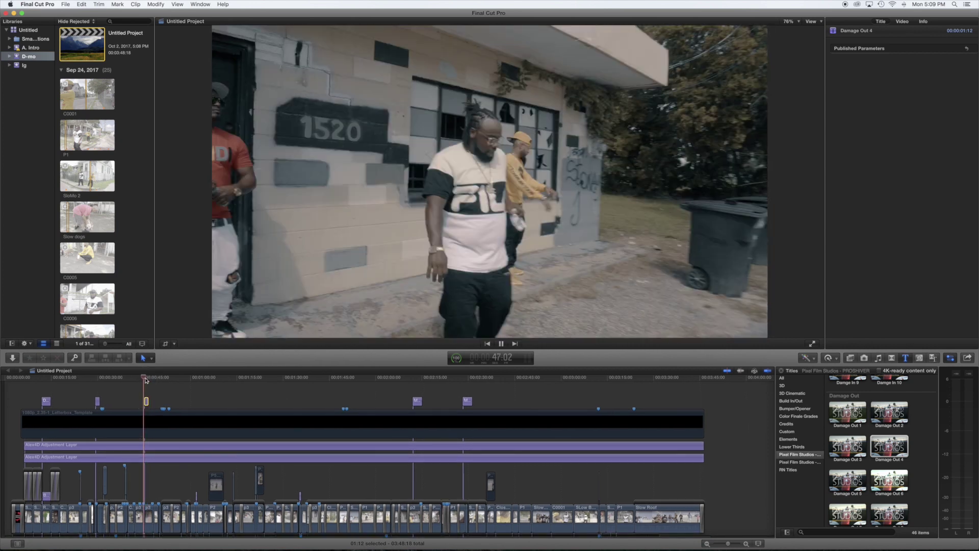
Move the playhead to the cut near 2:12 and scroll to the Malfunction titles
scroll(147, 380, "down", 1)
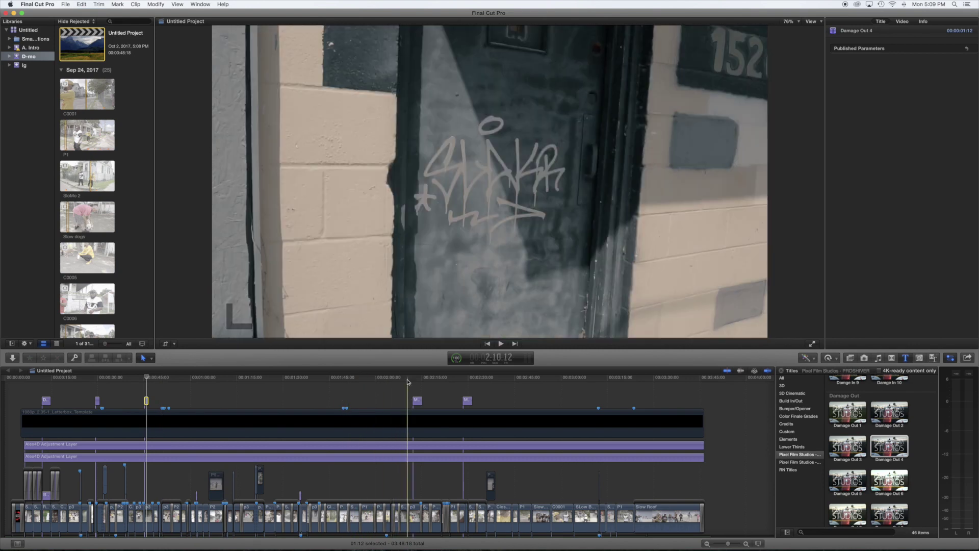
left_click(408, 380)
scroll(885, 421, "down", 8)
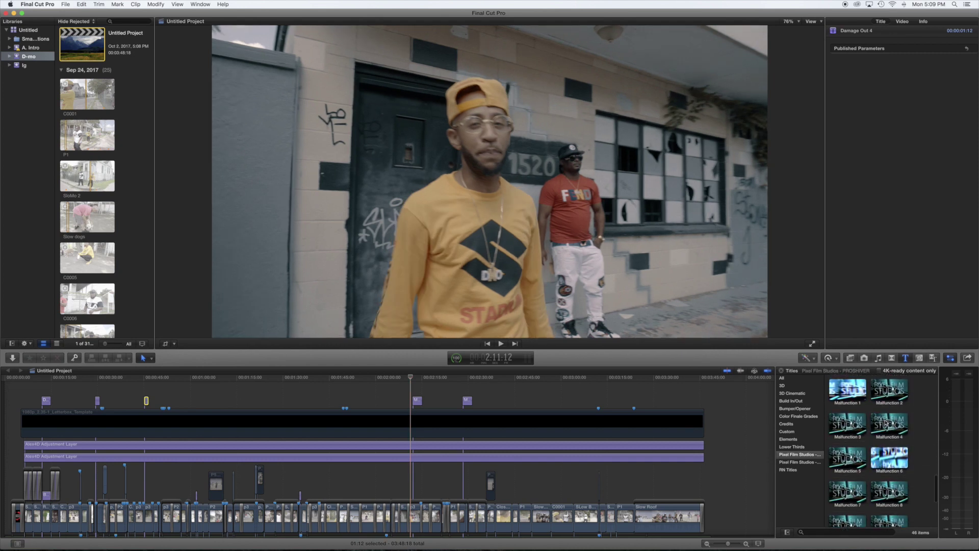
scroll(875, 443, "down", 2)
scroll(902, 484, "up", 2)
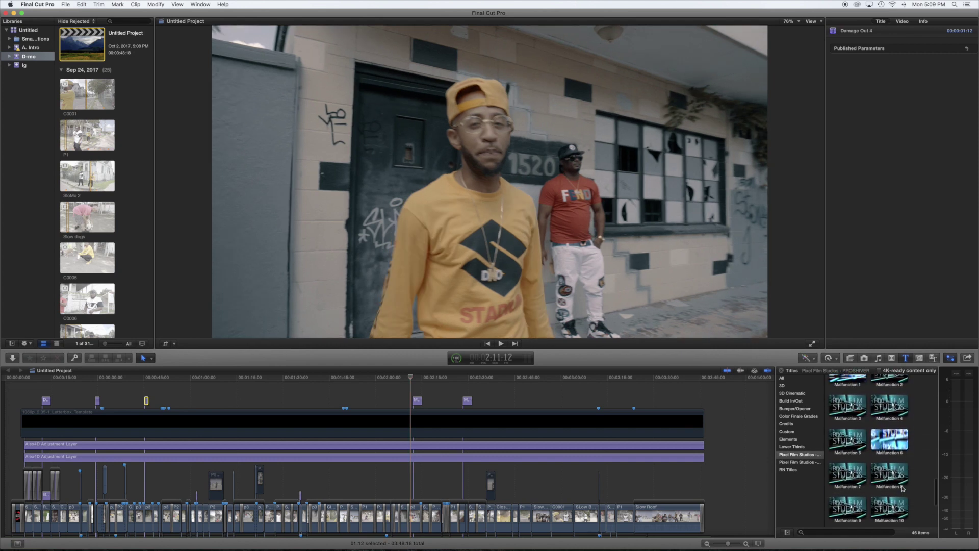
scroll(898, 477, "up", 1)
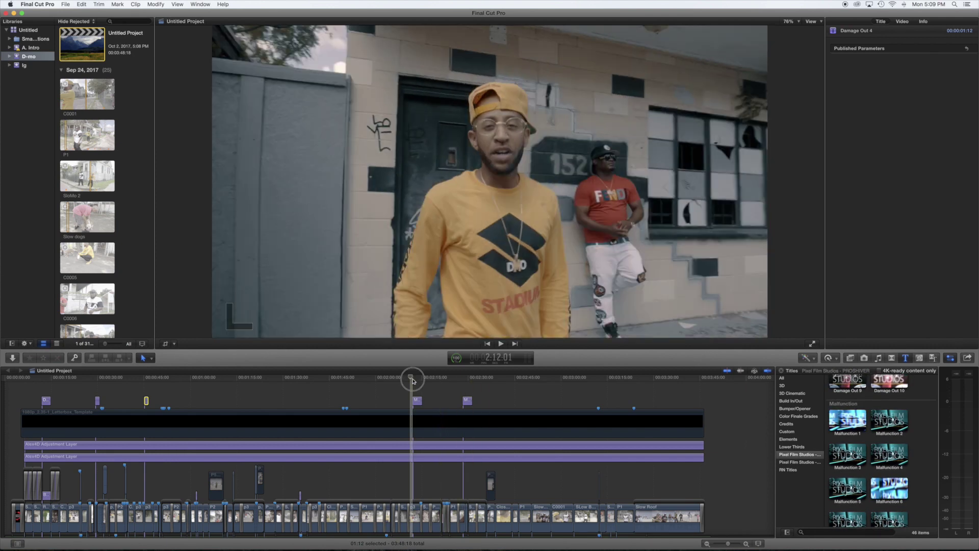
left_click(409, 378)
Preview the 2:12 cut, select the Malfunction 1 title and set Remap White To orange
key("space")
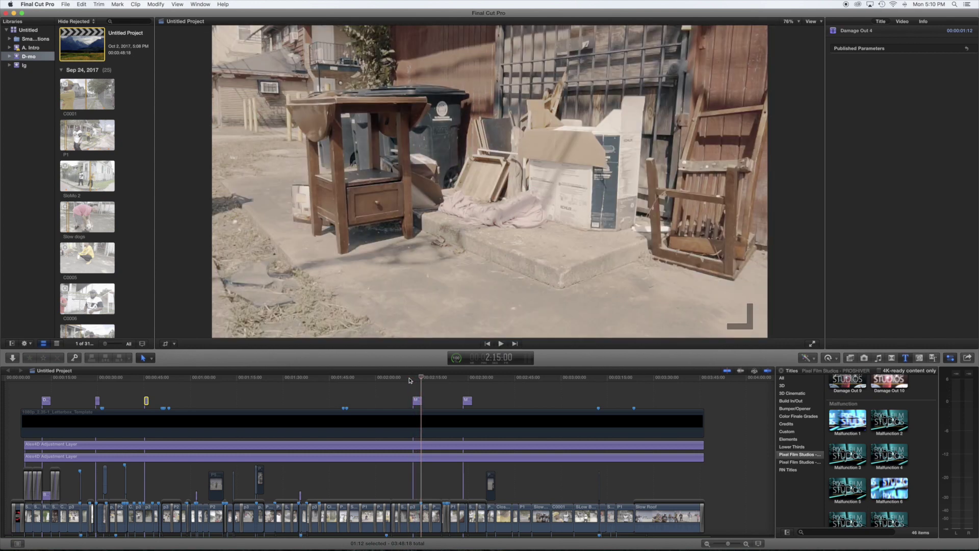
left_click(410, 378)
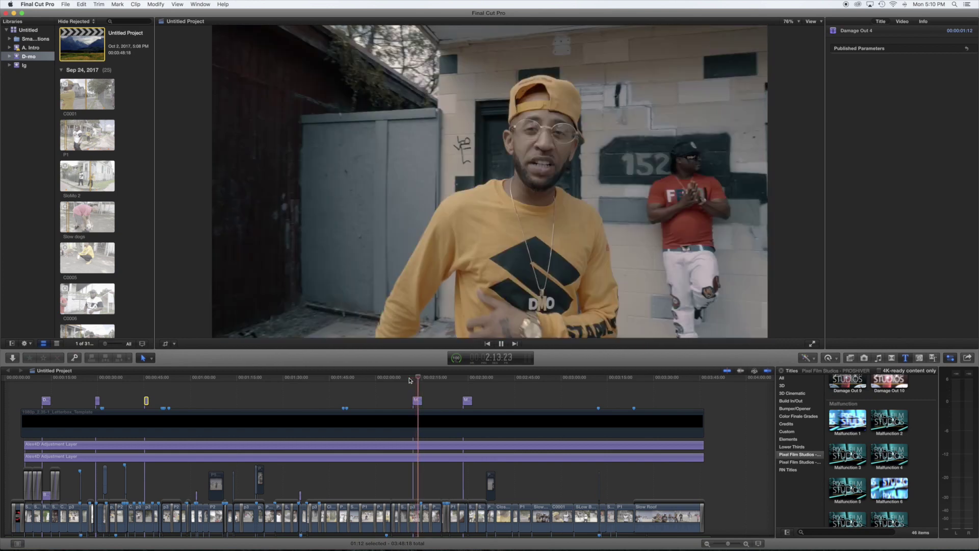
key("space")
left_click(417, 401)
left_click(413, 378)
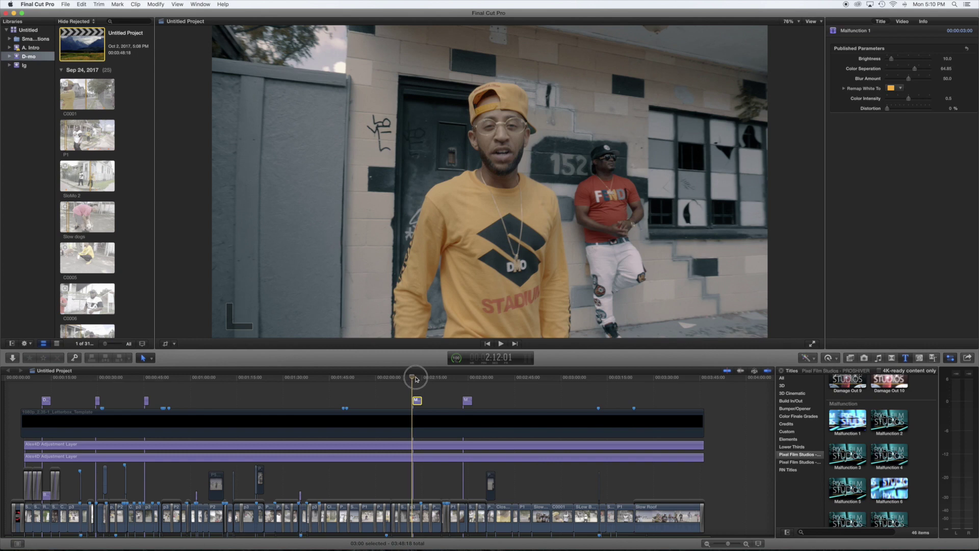
left_click(416, 378)
left_click(902, 90)
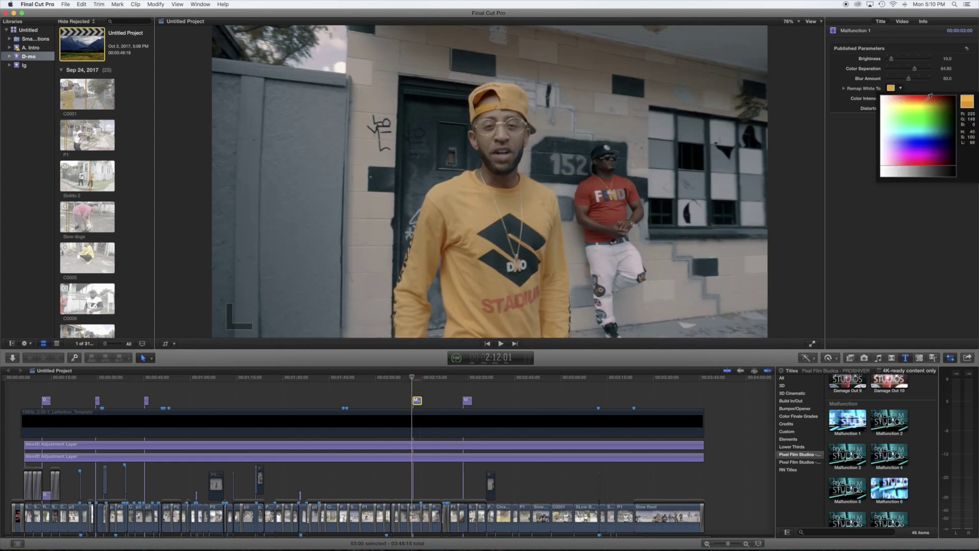
left_click(925, 97)
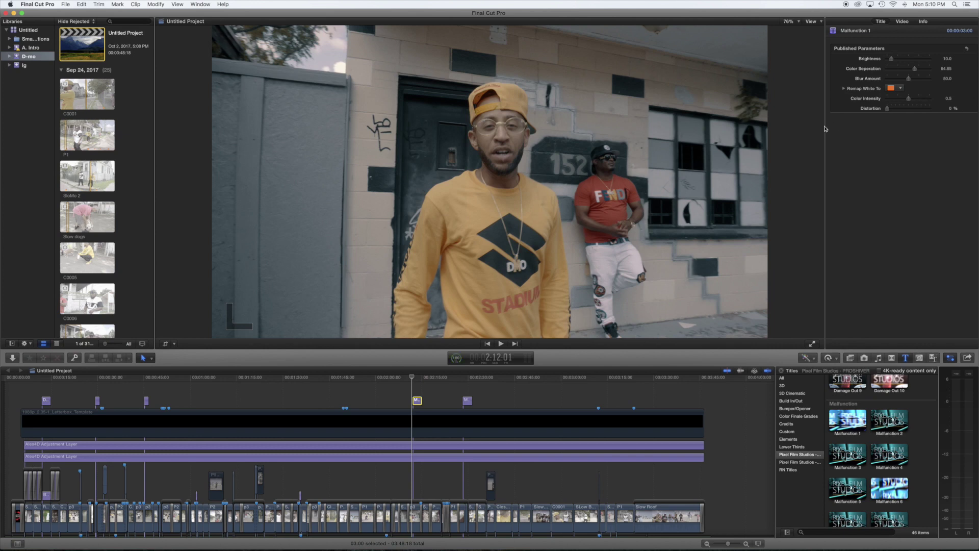
left_click(408, 378)
Preview the orange glitch and raise the Malfunction 1 Brightness from 10 to 31.73
key("space")
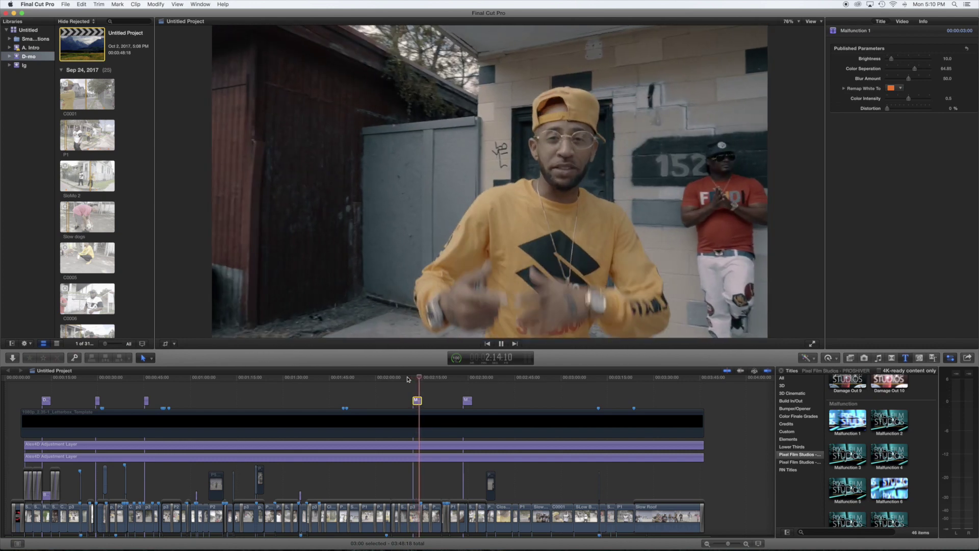
left_click(411, 377)
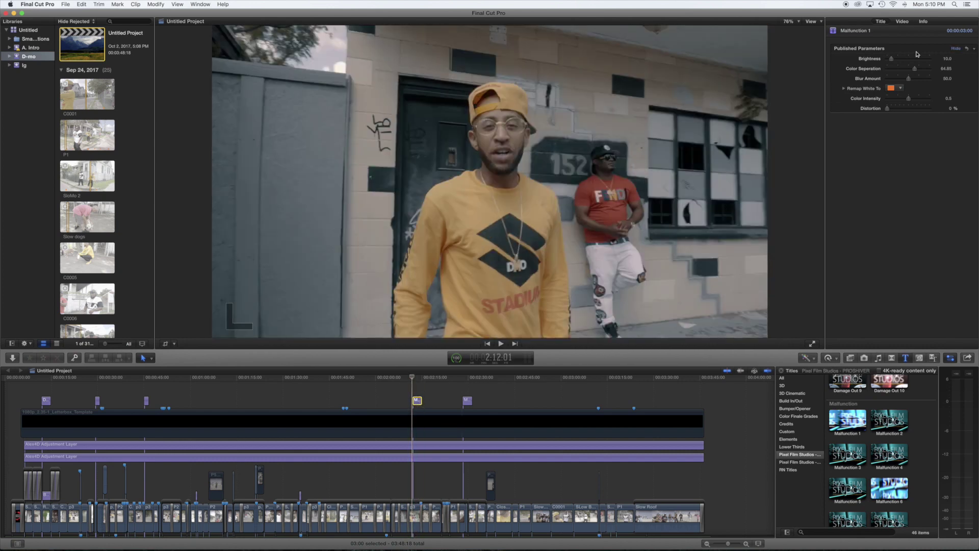
left_click_drag(888, 61, 901, 60)
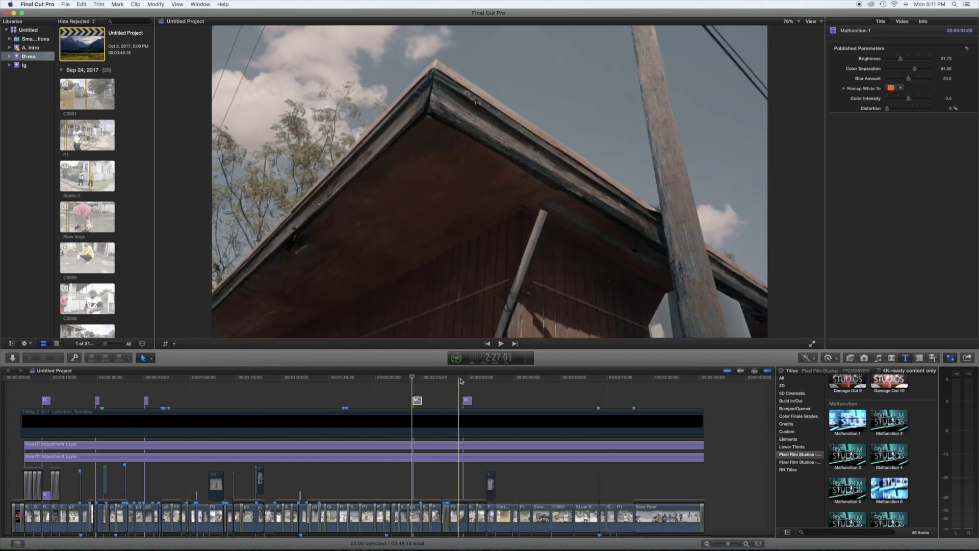
left_click(461, 381)
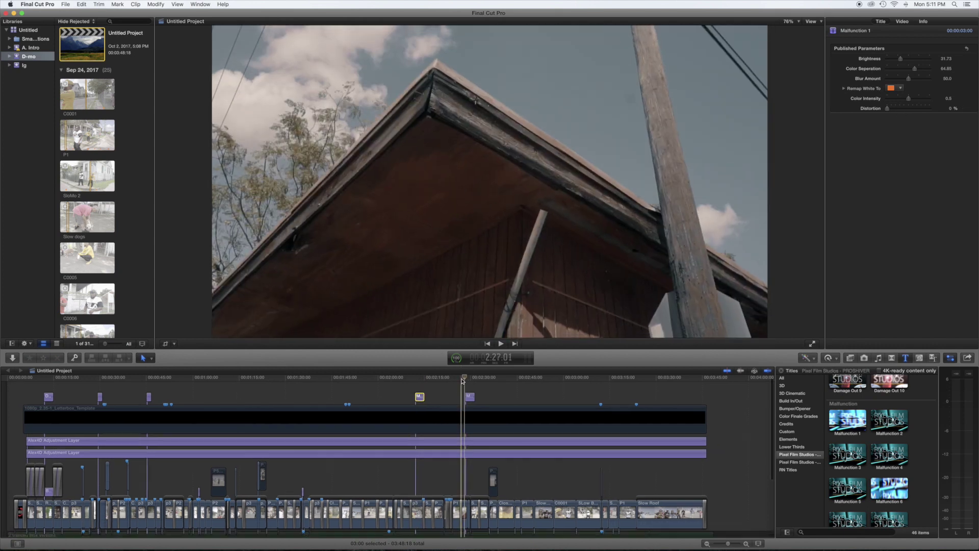
left_click(462, 380)
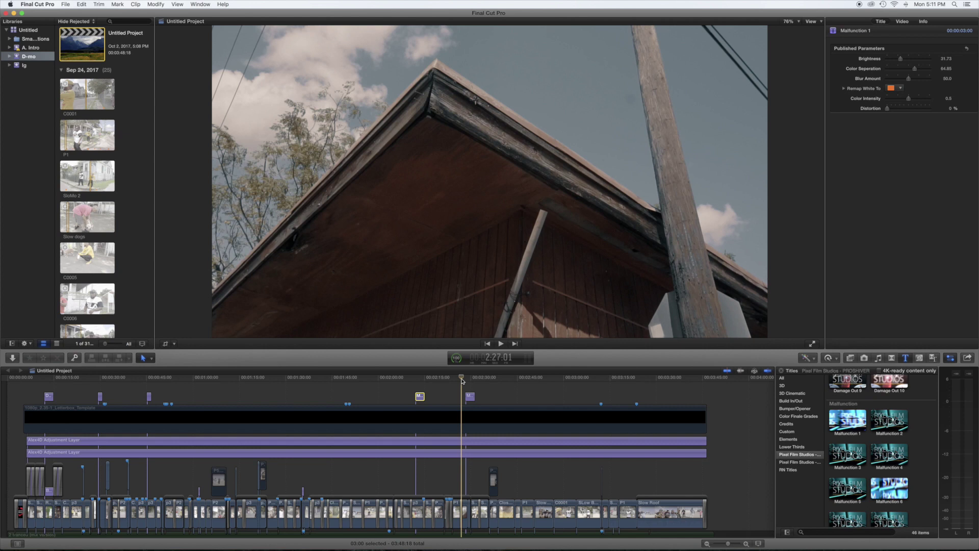
key("space")
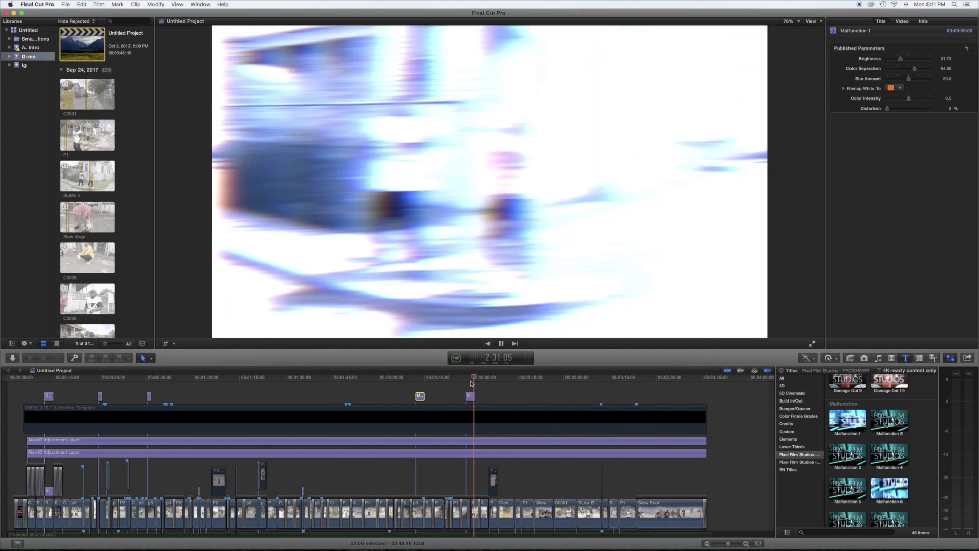
left_click(471, 382)
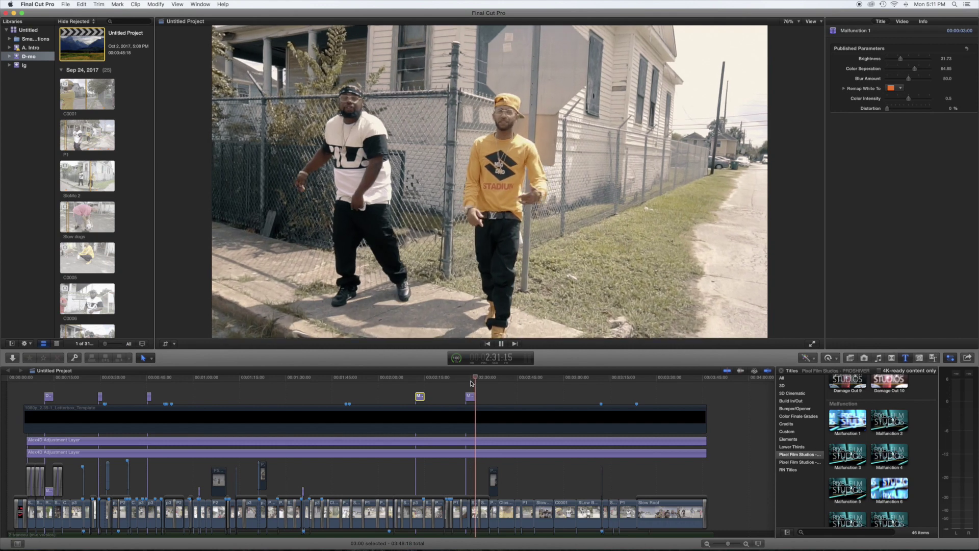
left_click(465, 382)
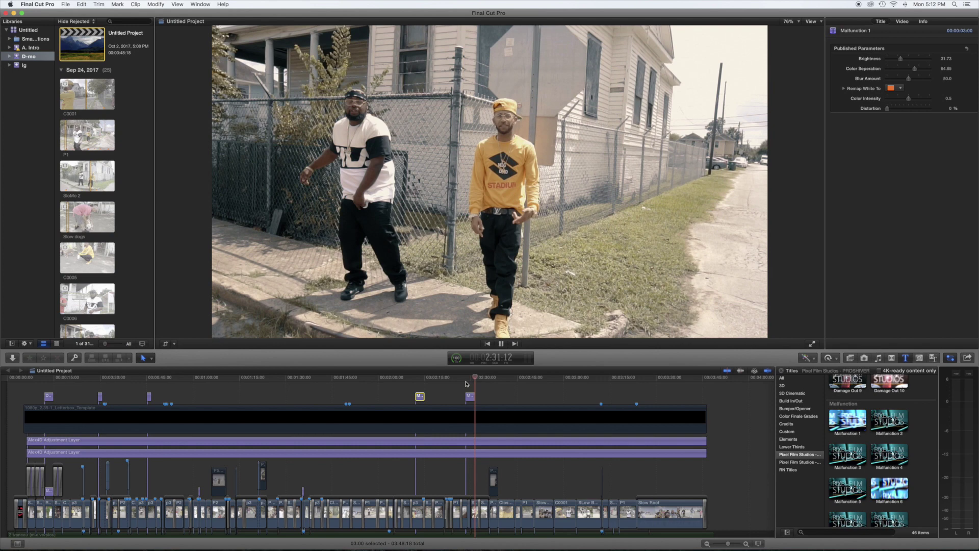
Select the Malfunction In 4 title and switch Remap White To from blue to light green
left_click(470, 389)
key("space")
left_click(470, 397)
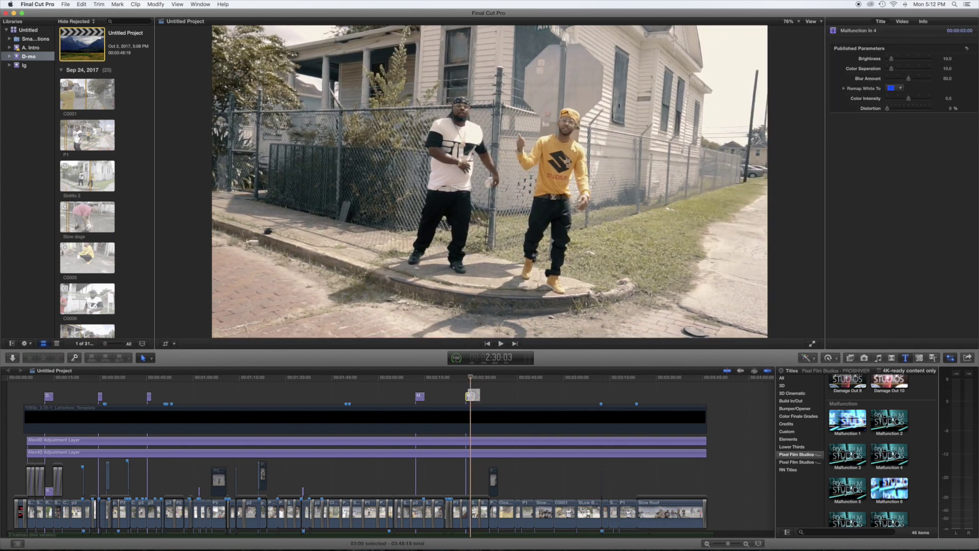
left_click(901, 89)
left_click(916, 140)
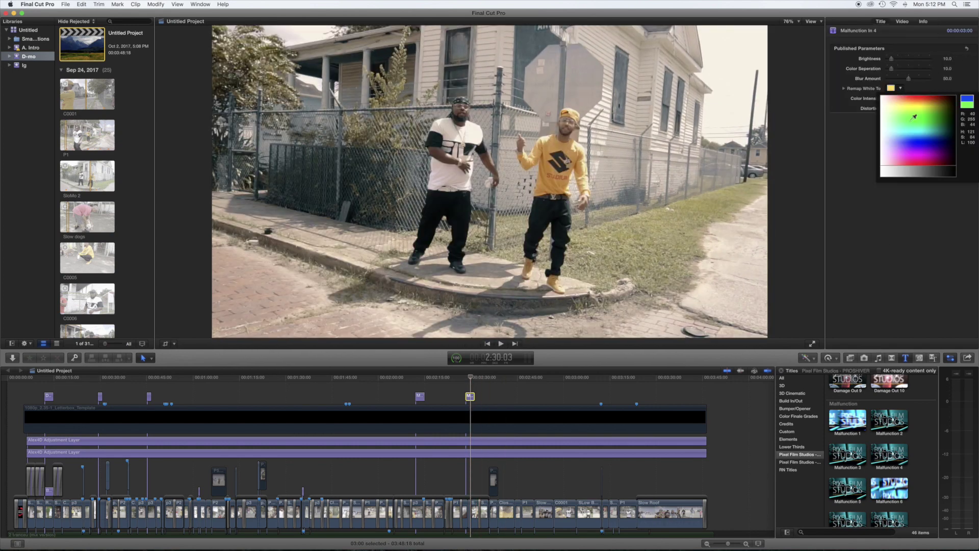
left_click(927, 125)
key("Escape")
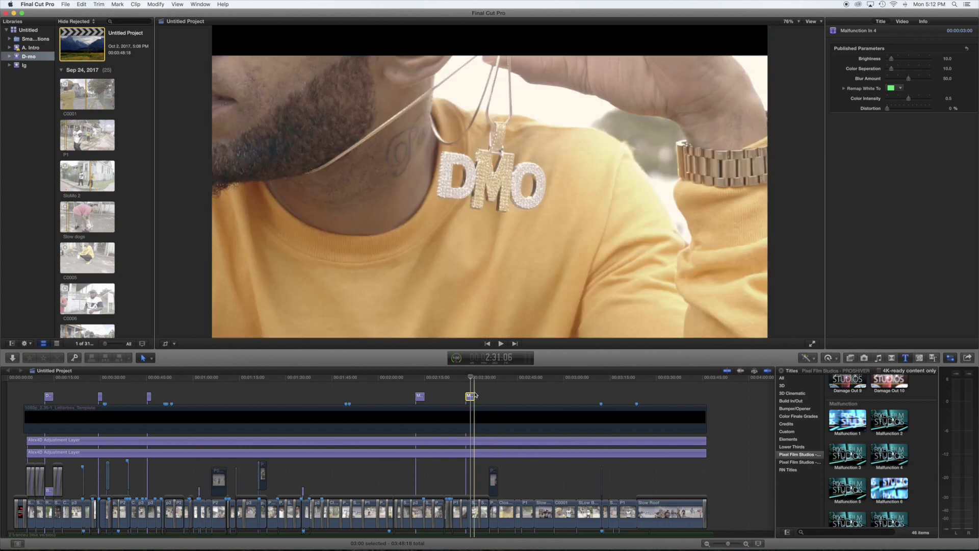
left_click(465, 381)
key("space")
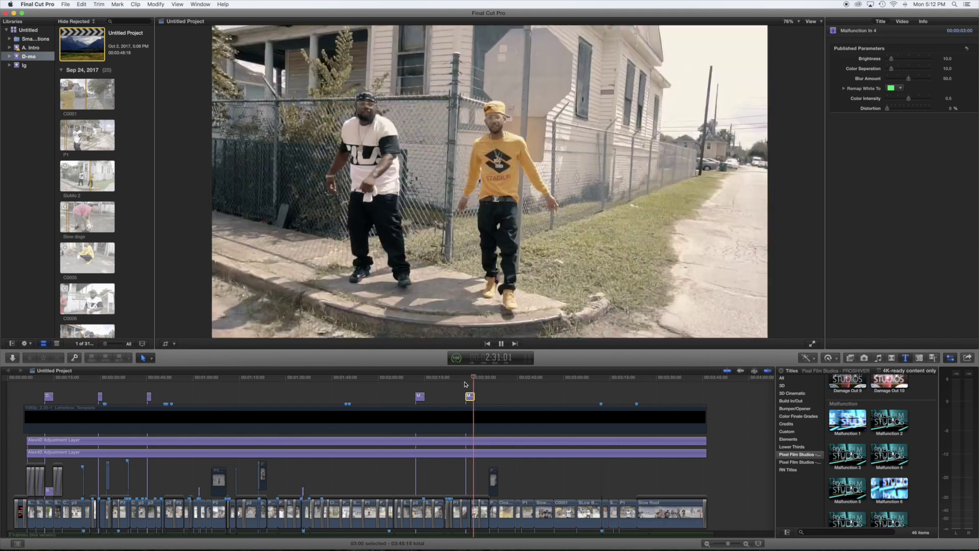
left_click(468, 382)
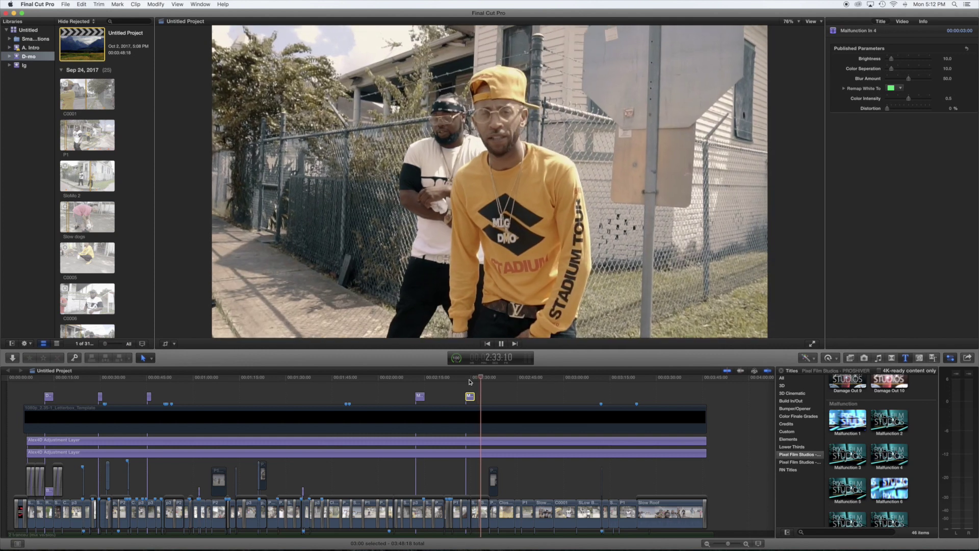
left_click(480, 381)
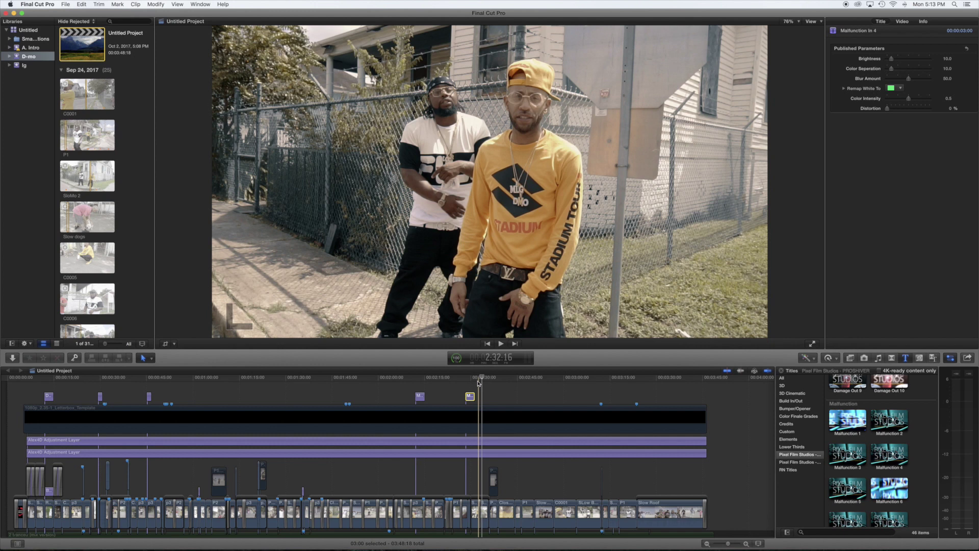
left_click_drag(479, 383, 481, 383)
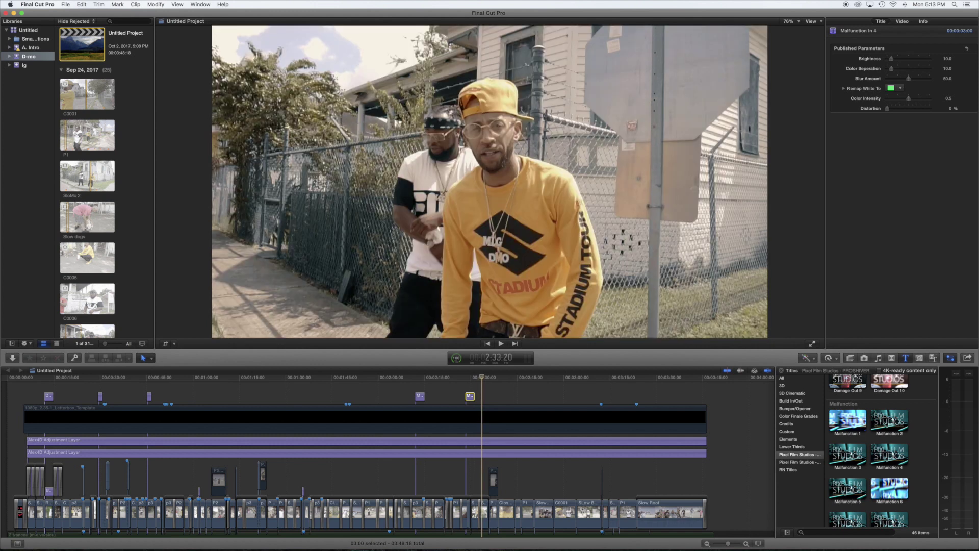